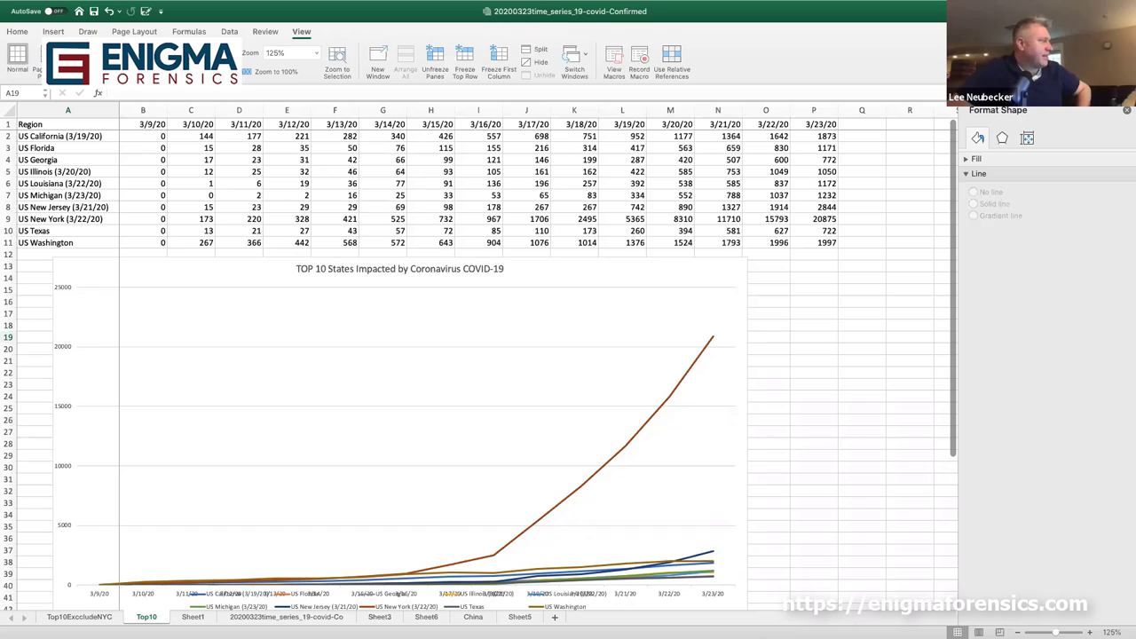
# Take the COVID-19 workbook window out of full-screen mode.
pyautogui.moveTo(443, 9)
pyautogui.click(822, 8)
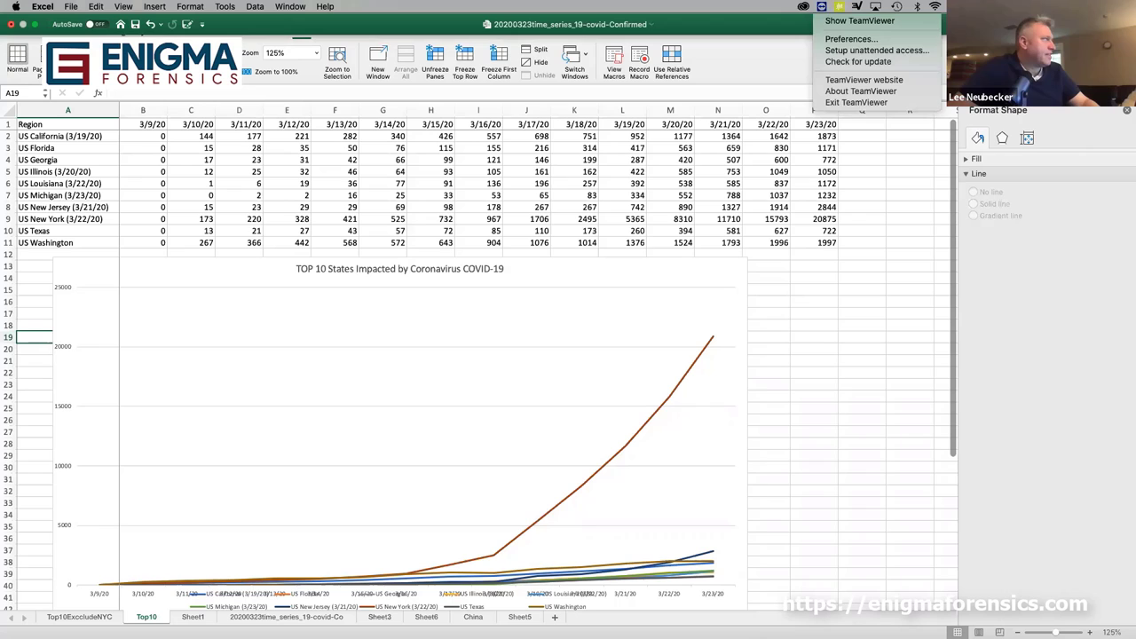
pyautogui.press('Escape')
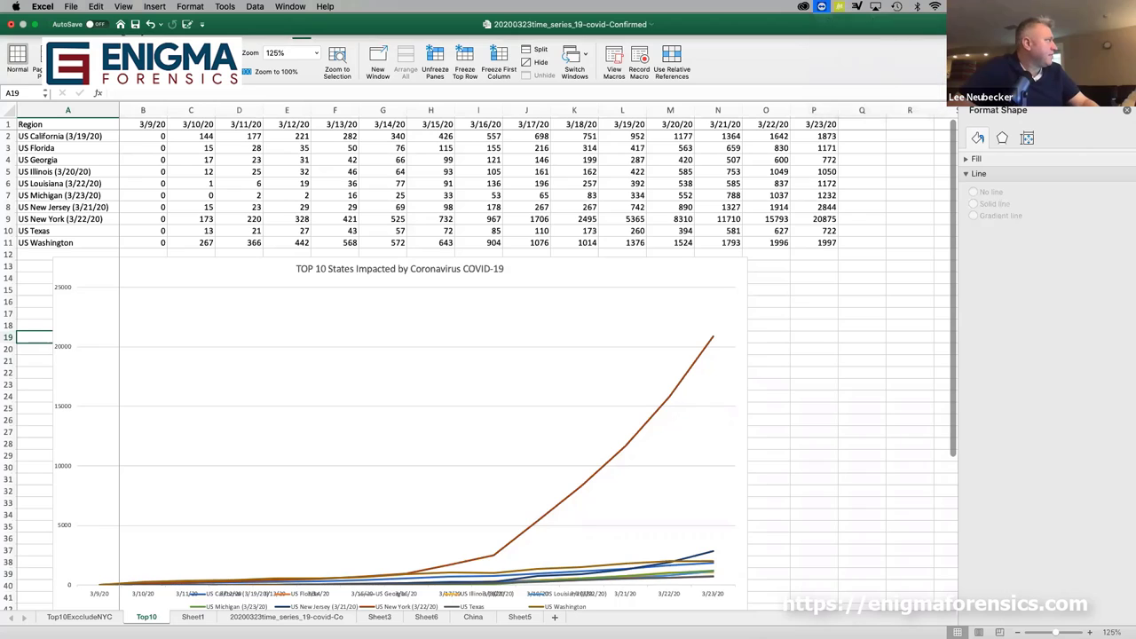
pyautogui.click(38, 25)
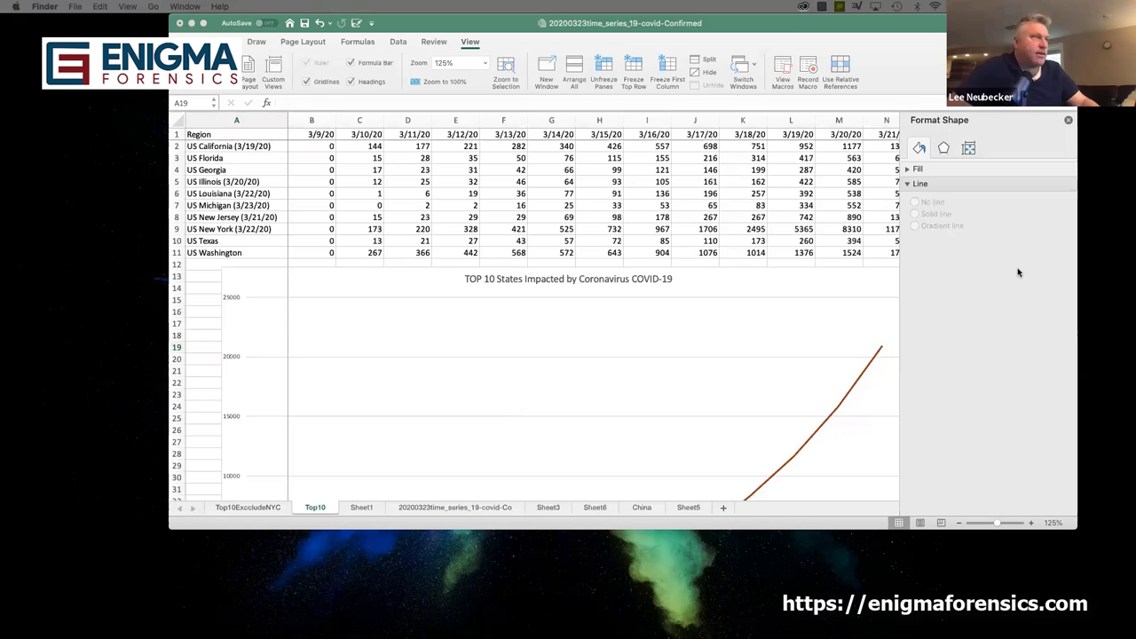
# Switch to Chrome and reload the Johns Hopkins coronavirus map page.
pyautogui.press('super+Tab')
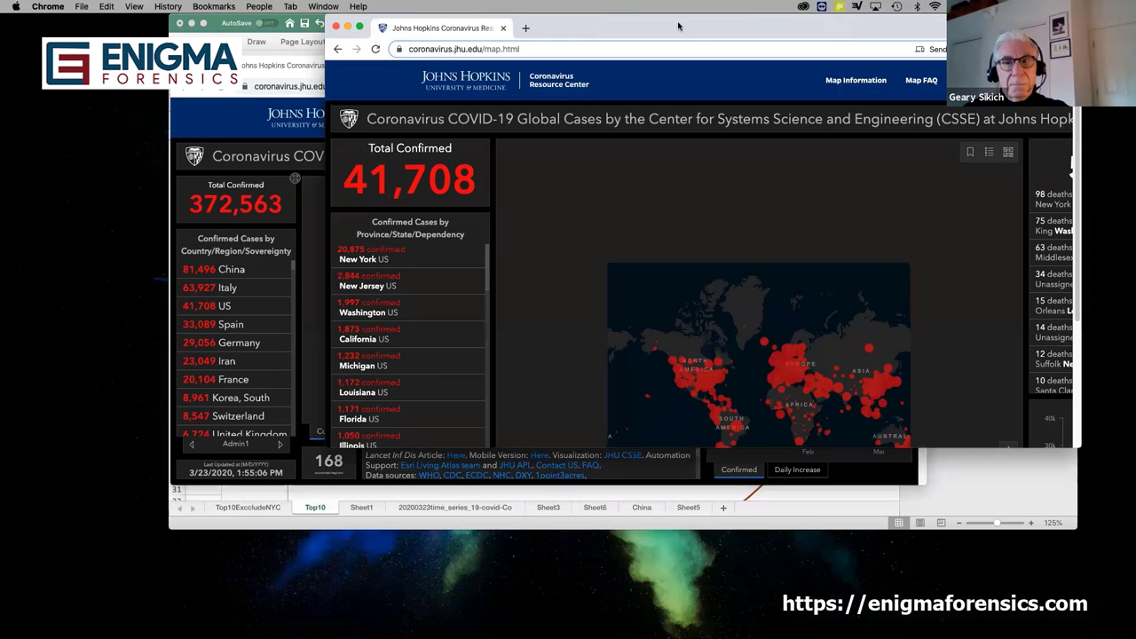
pyautogui.scroll(-10, 350, 238)
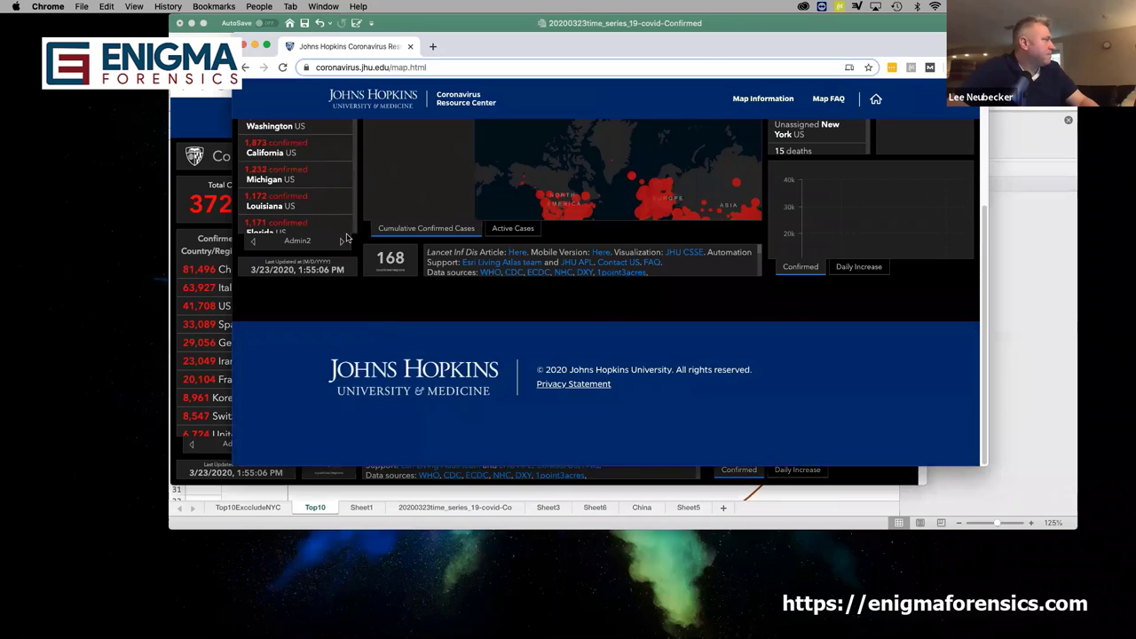
pyautogui.scroll(10, 351, 239)
pyautogui.click(284, 69)
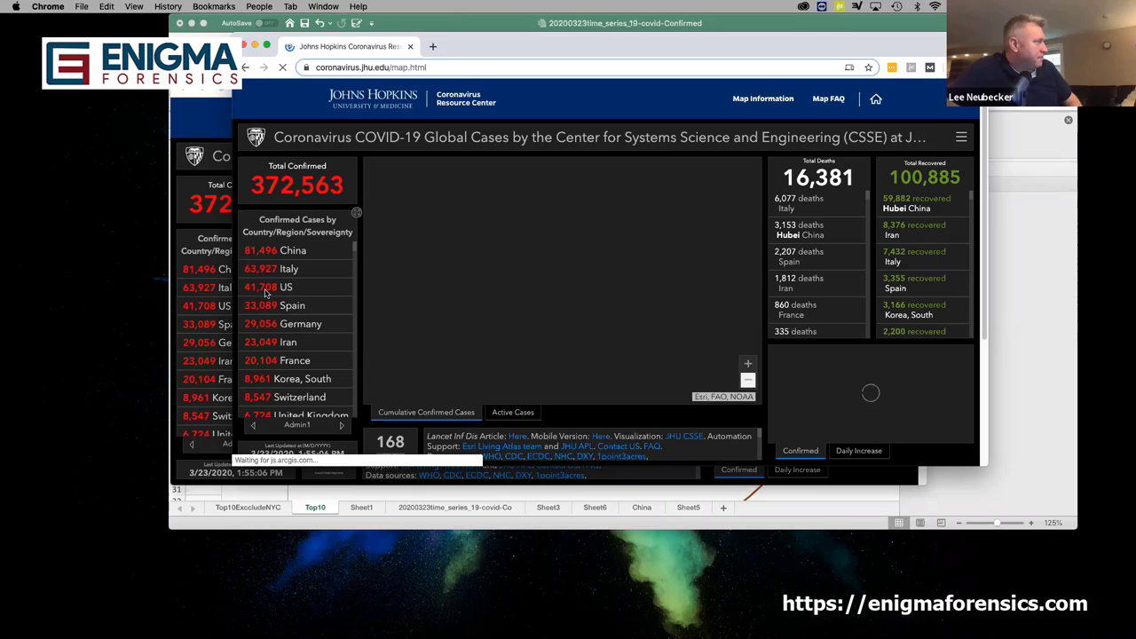
# Choose the US in the confirmed cases list and advance the list past province/state to the US county level (Admin3).
pyautogui.click(265, 292)
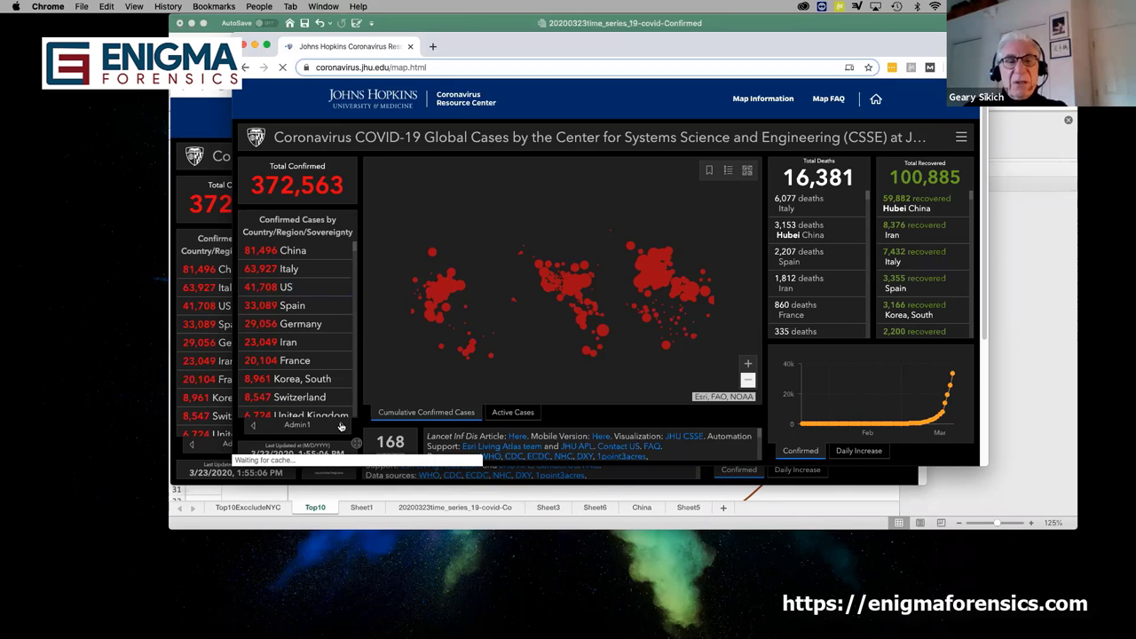
pyautogui.click(341, 426)
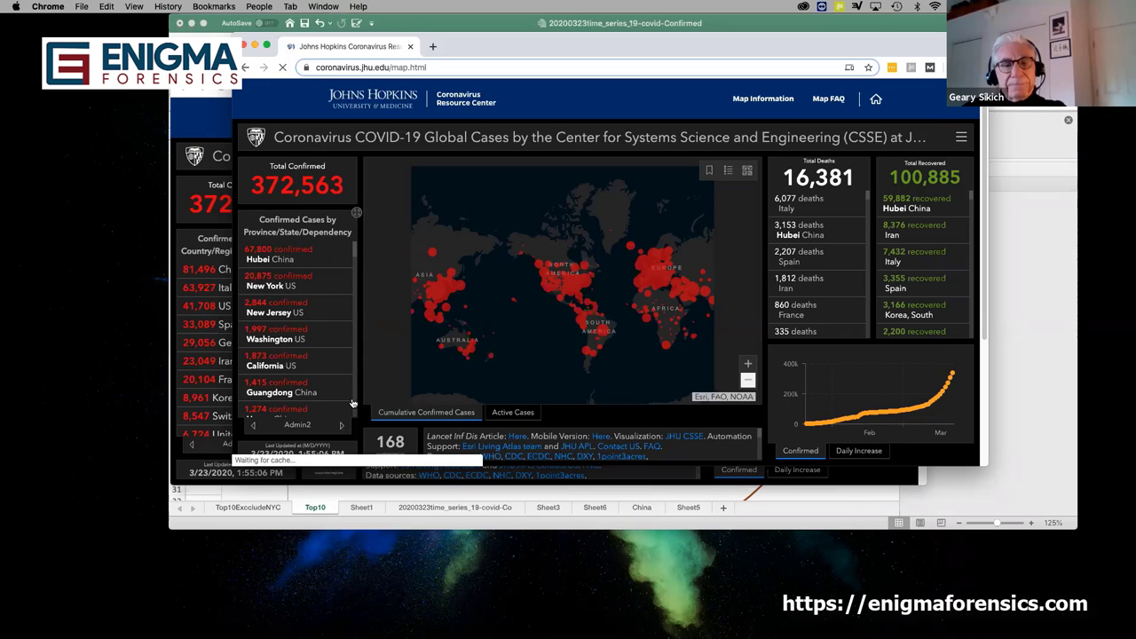
pyautogui.moveTo(353, 402); pyautogui.dragTo(344, 428)
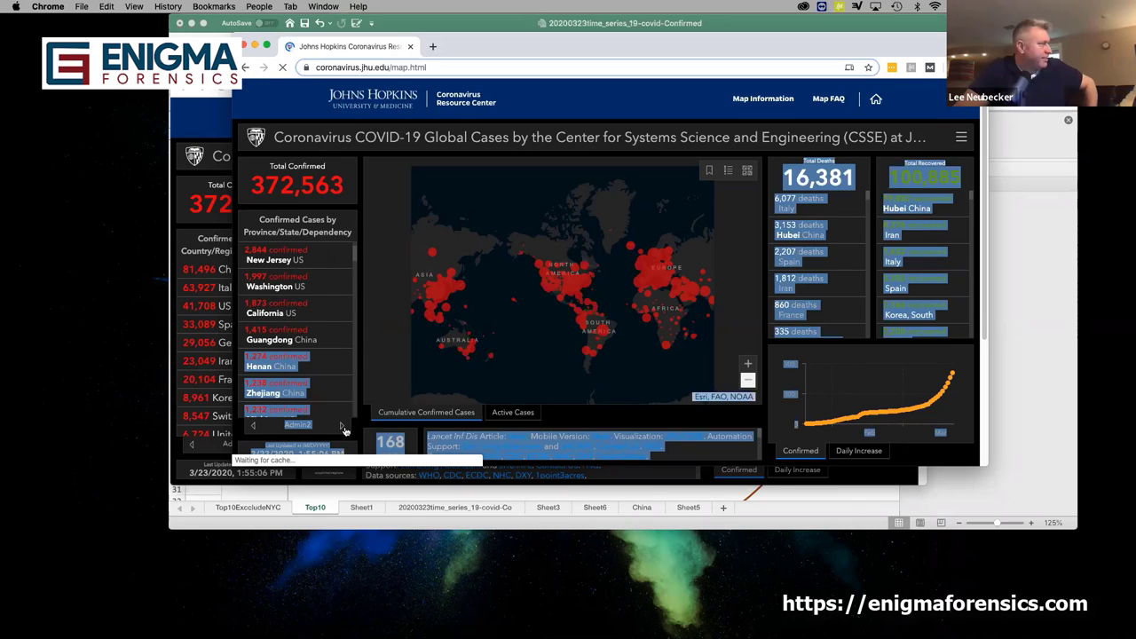
pyautogui.click(344, 429)
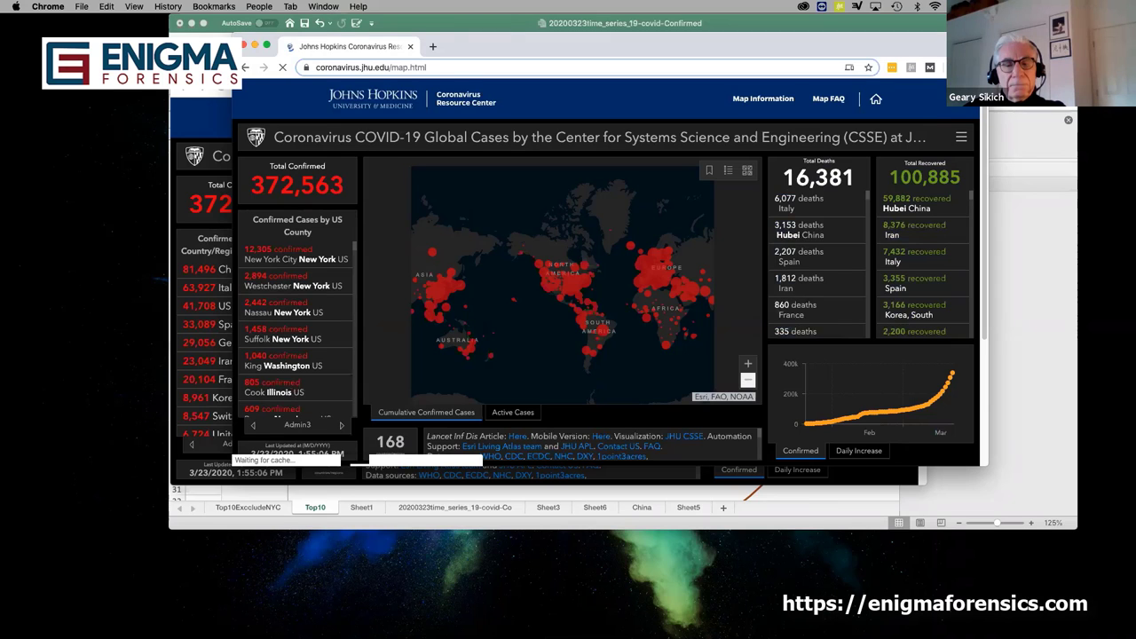
# Move the two Johns Hopkins browser windows down out of the way and return to the Excel workbook.
pyautogui.click(255, 44)
pyautogui.click(710, 636)
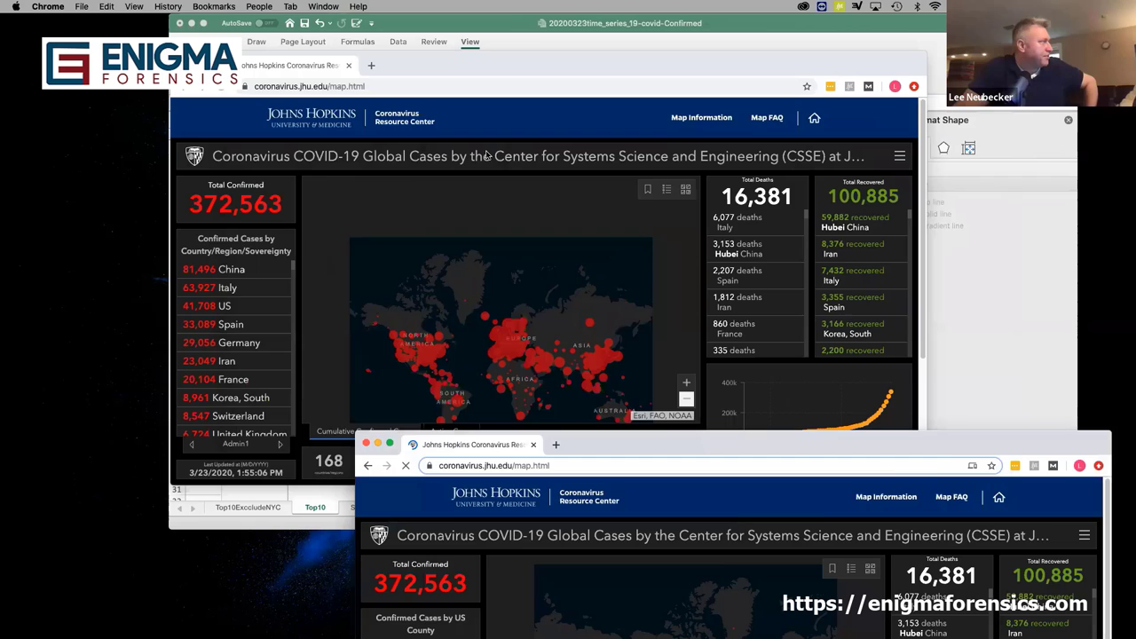
pyautogui.moveTo(533, 65); pyautogui.dragTo(543, 147)
pyautogui.press('super+m')
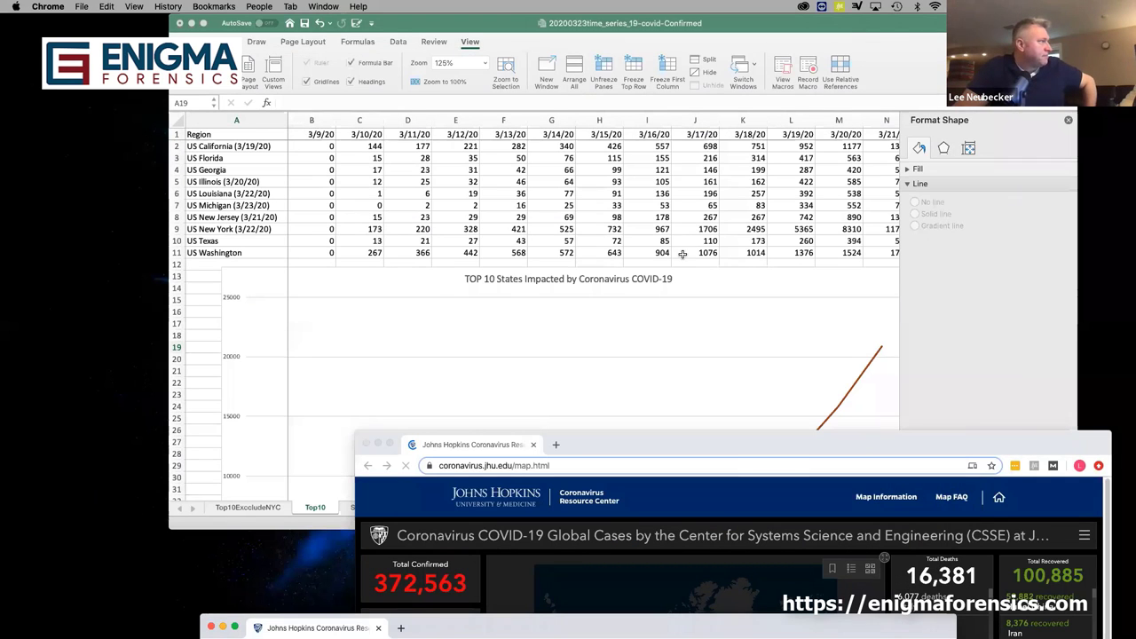
pyautogui.click(674, 328)
# Inspect the New Jersey and Washington lines and the legend in the TOP 10 States chart.
pyautogui.scroll(-5, 675, 327)
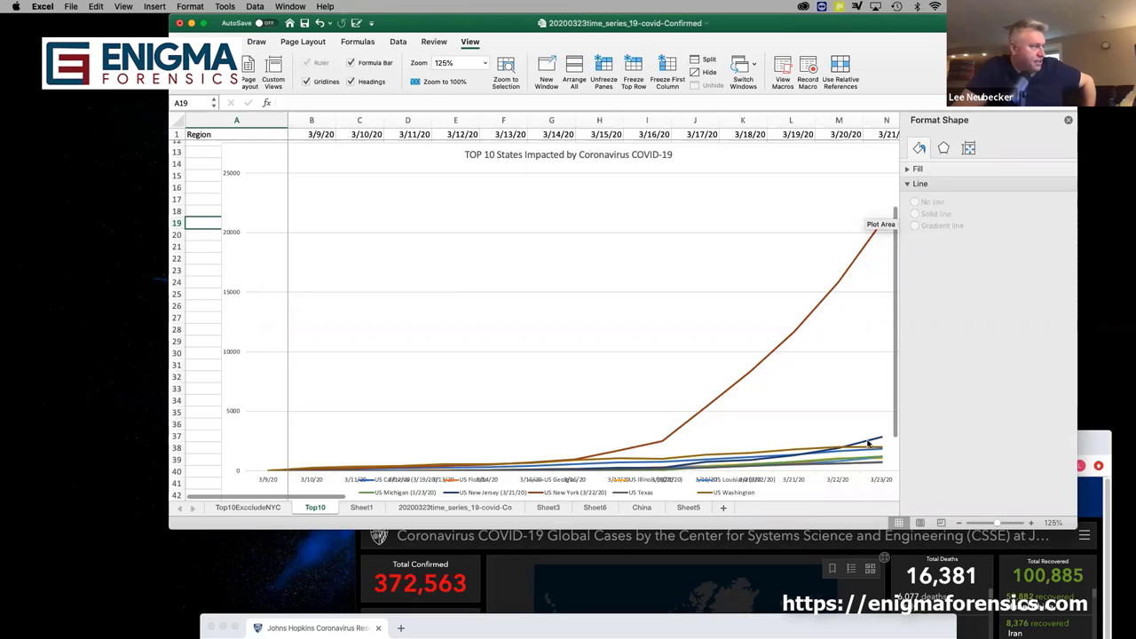
pyautogui.moveTo(878, 441)
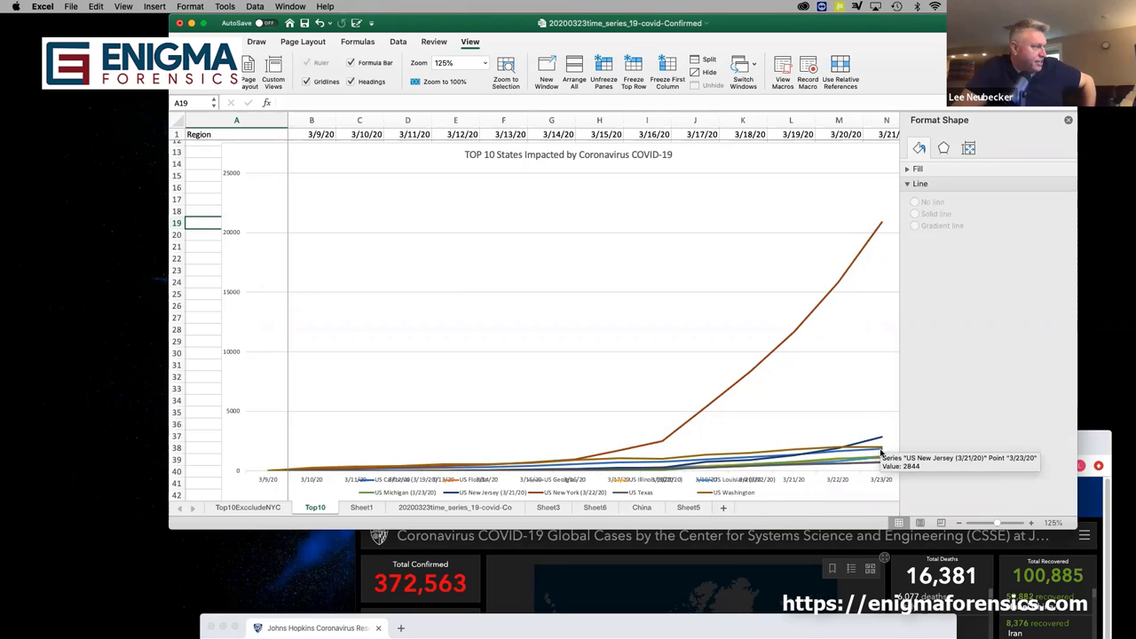
pyautogui.moveTo(834, 449)
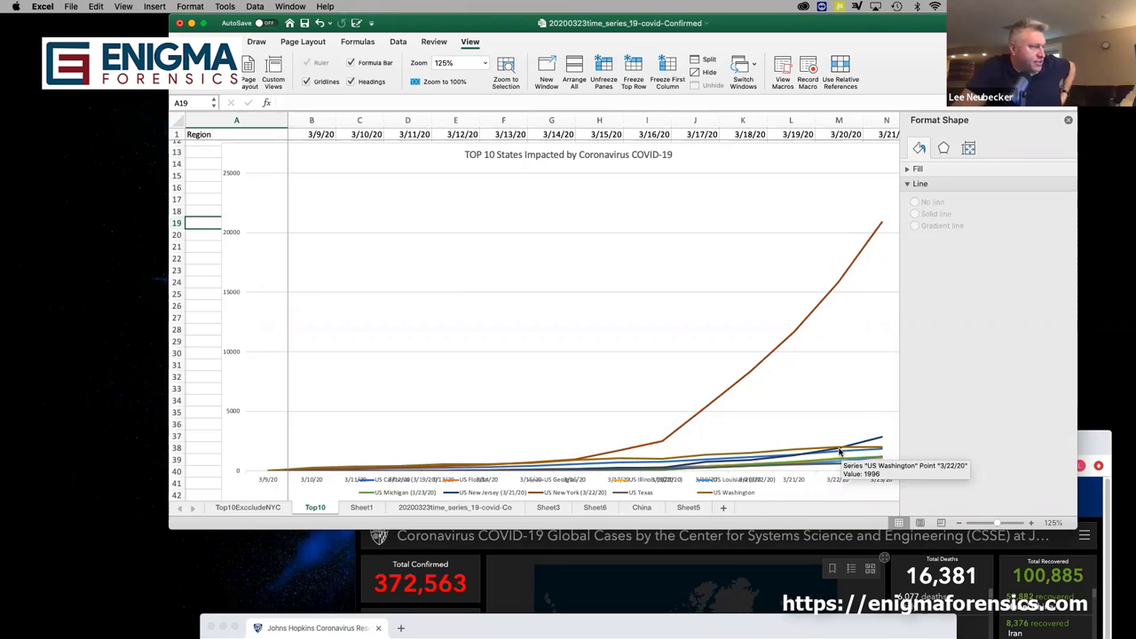
pyautogui.click(784, 456)
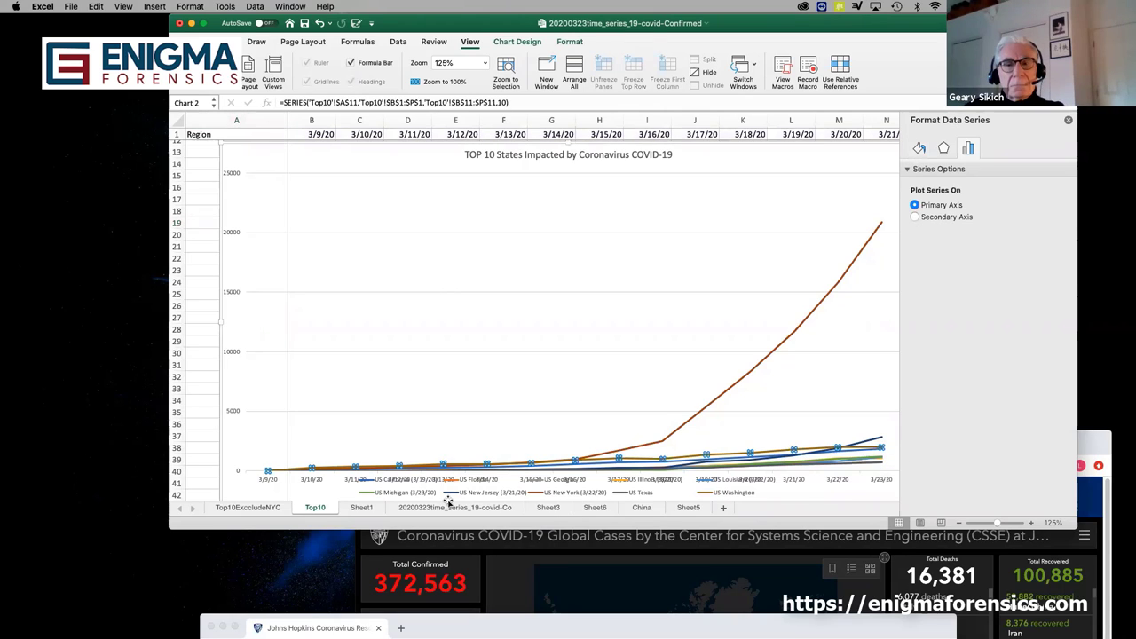
pyautogui.click(479, 480)
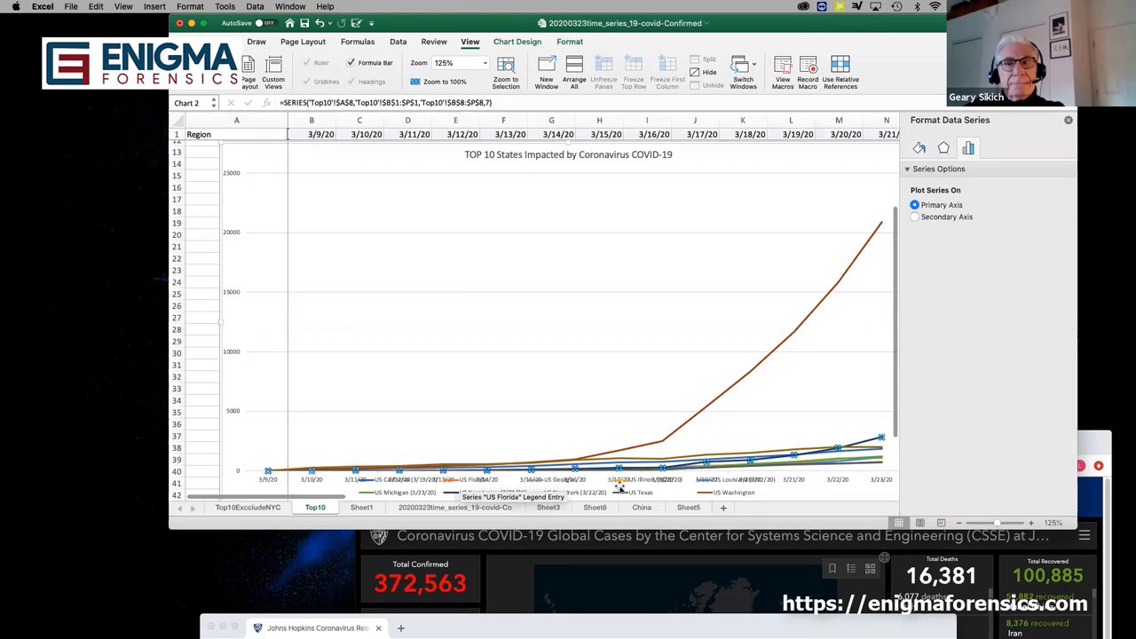
pyautogui.click(618, 488)
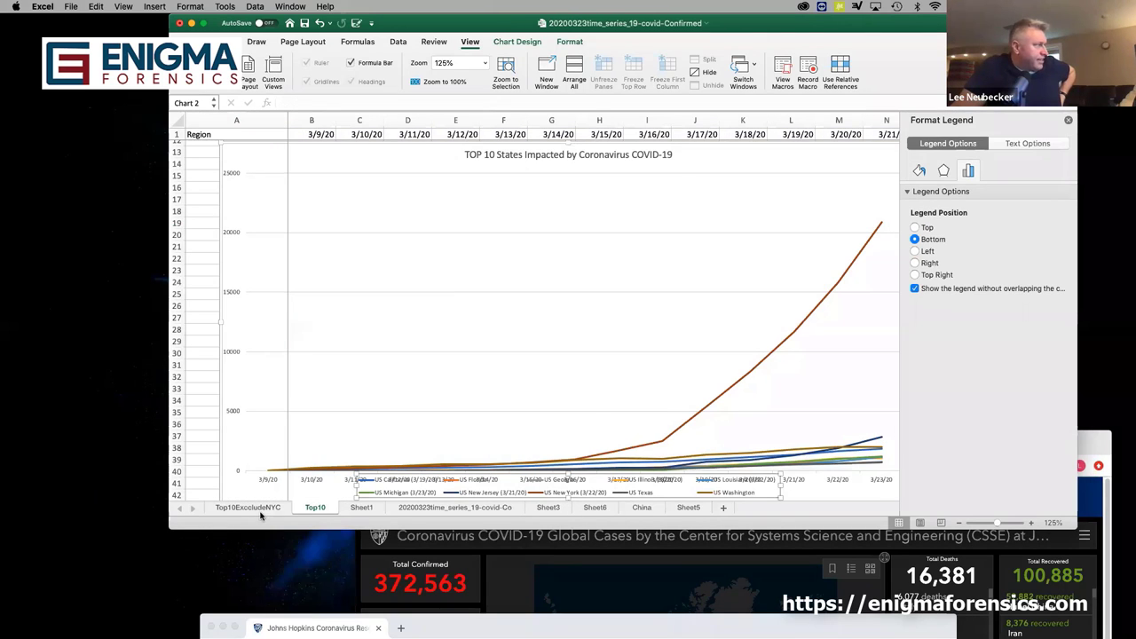
# Open the Top10ExccludeNYC sheet and inspect the US Michigan line in its chart, including the 3/23/20 point.
pyautogui.click(258, 509)
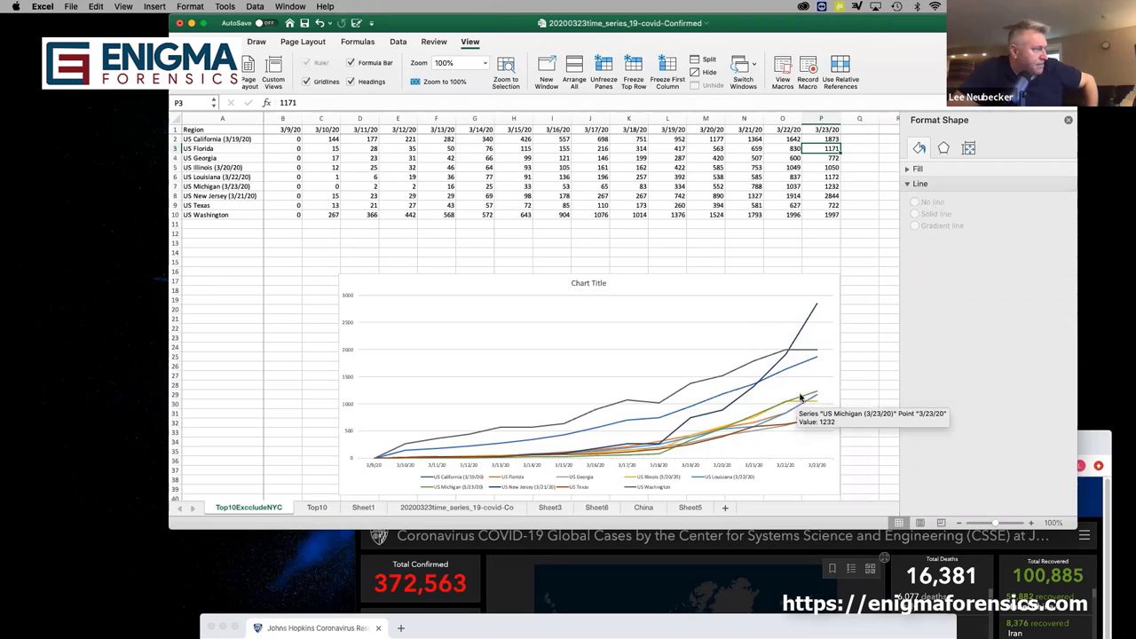
pyautogui.click(800, 398)
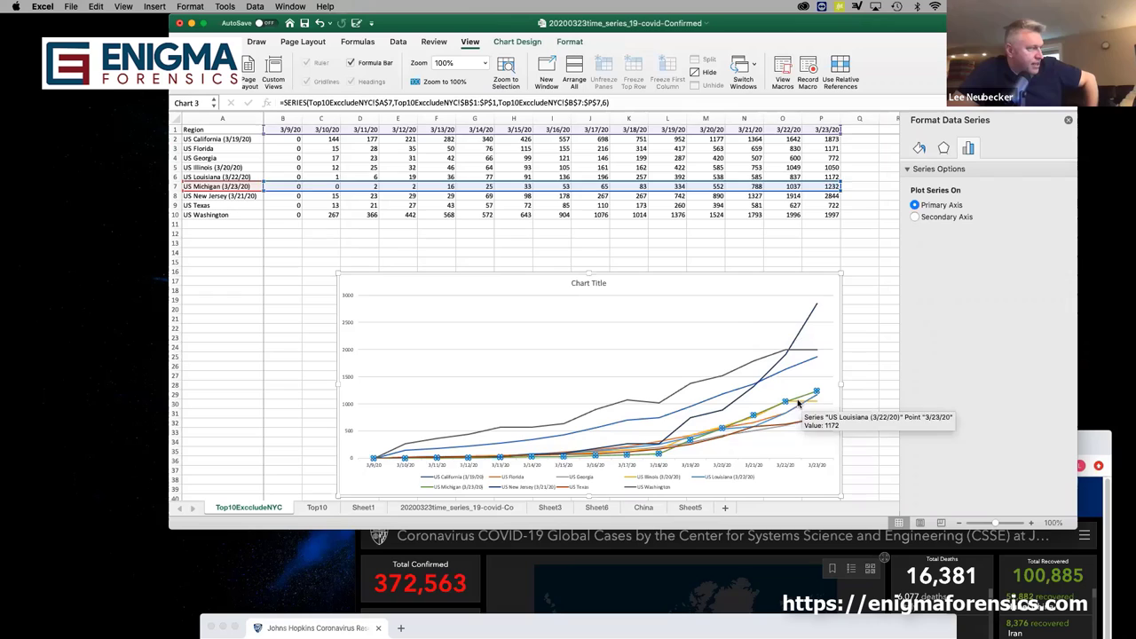
pyautogui.click(798, 403)
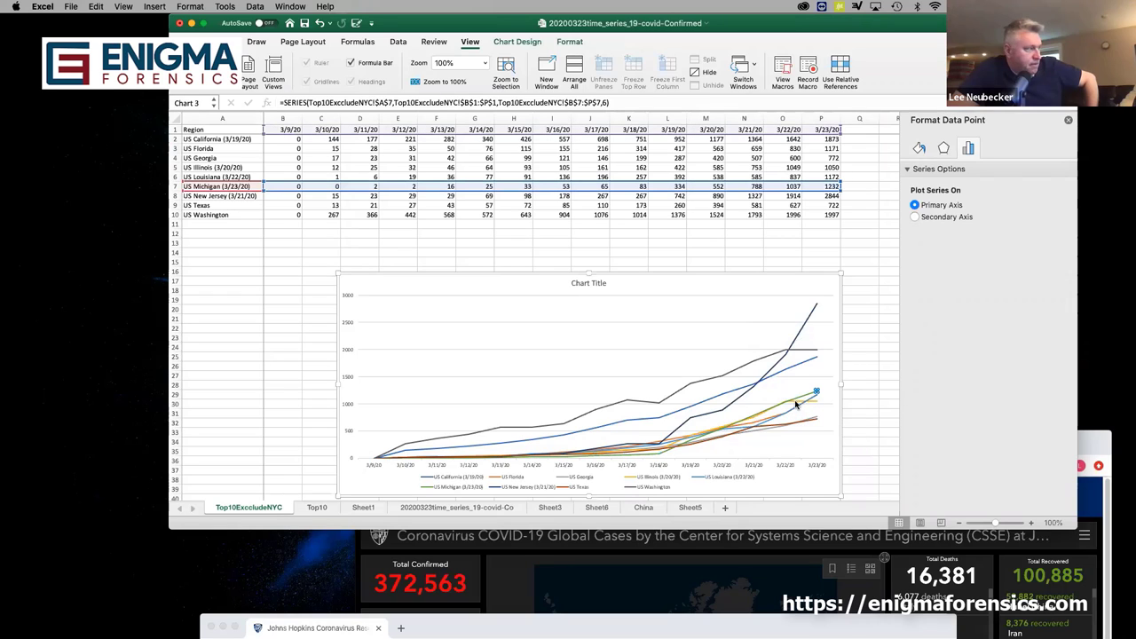
pyautogui.moveTo(796, 405)
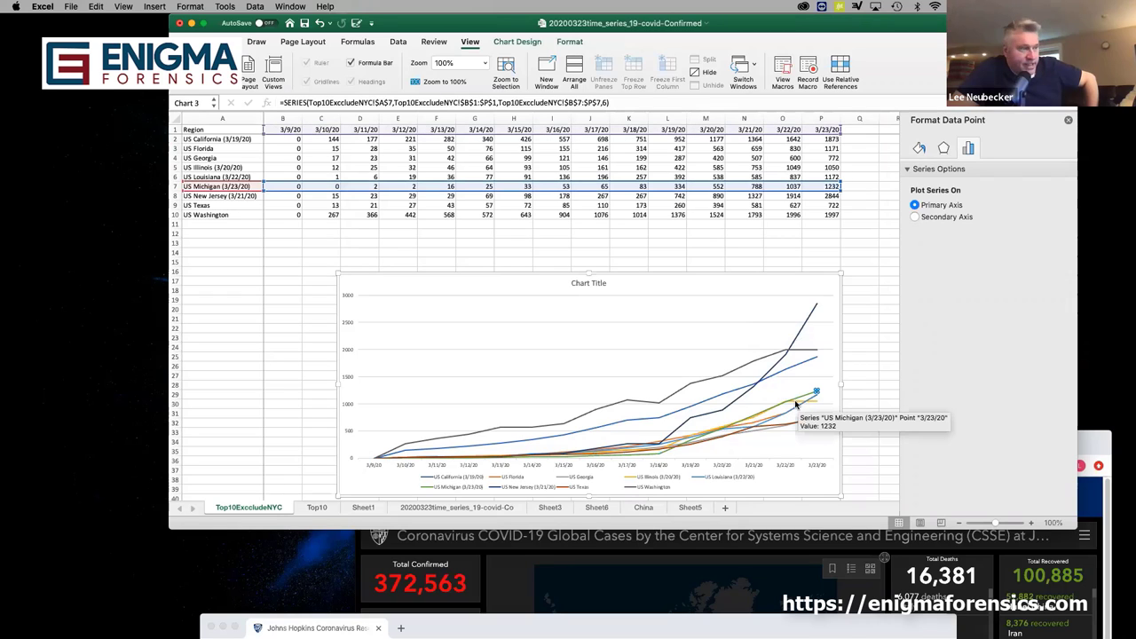
# Check the case figures for Illinois on 3/23/20, Michigan on 3/22/20 and Florida on 3/23/20 in the table.
pyautogui.click(833, 166)
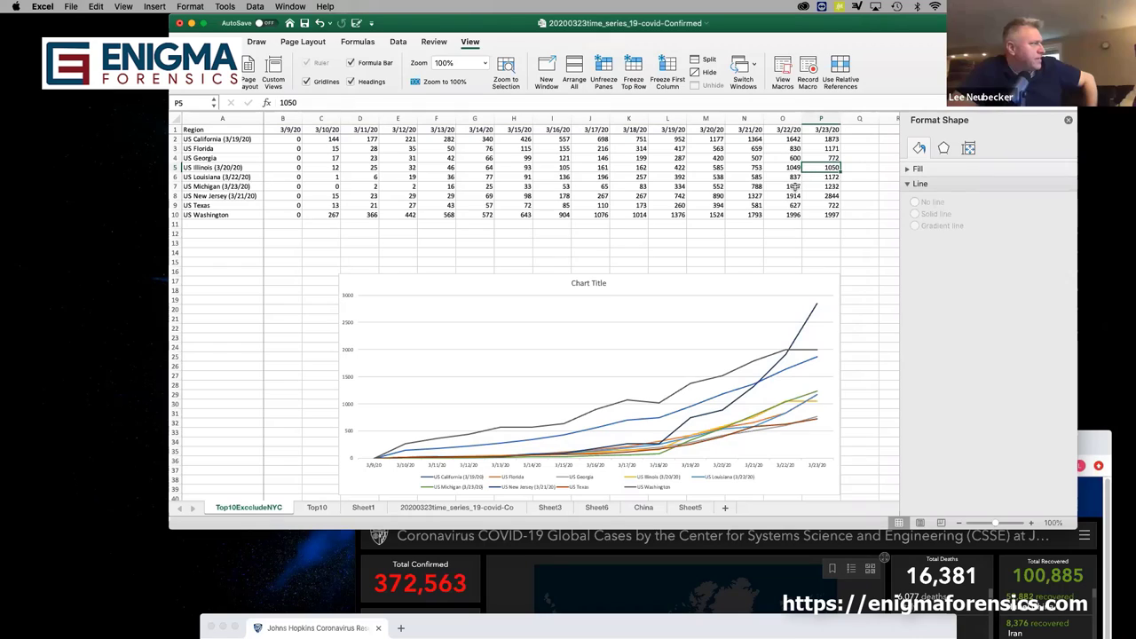
pyautogui.click(795, 186)
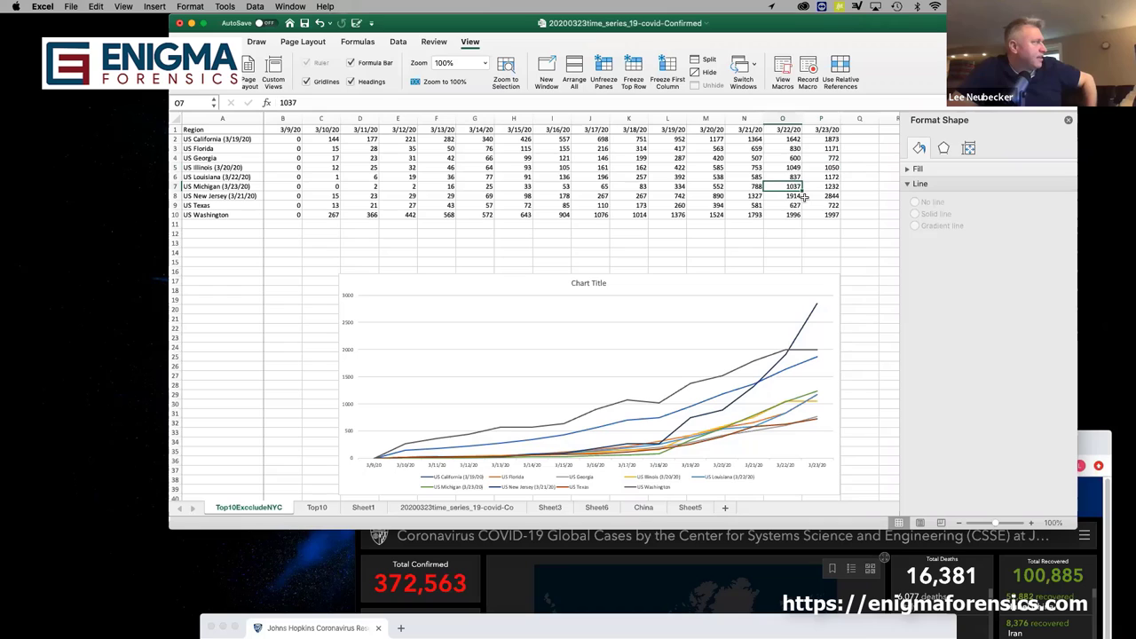
pyautogui.click(826, 146)
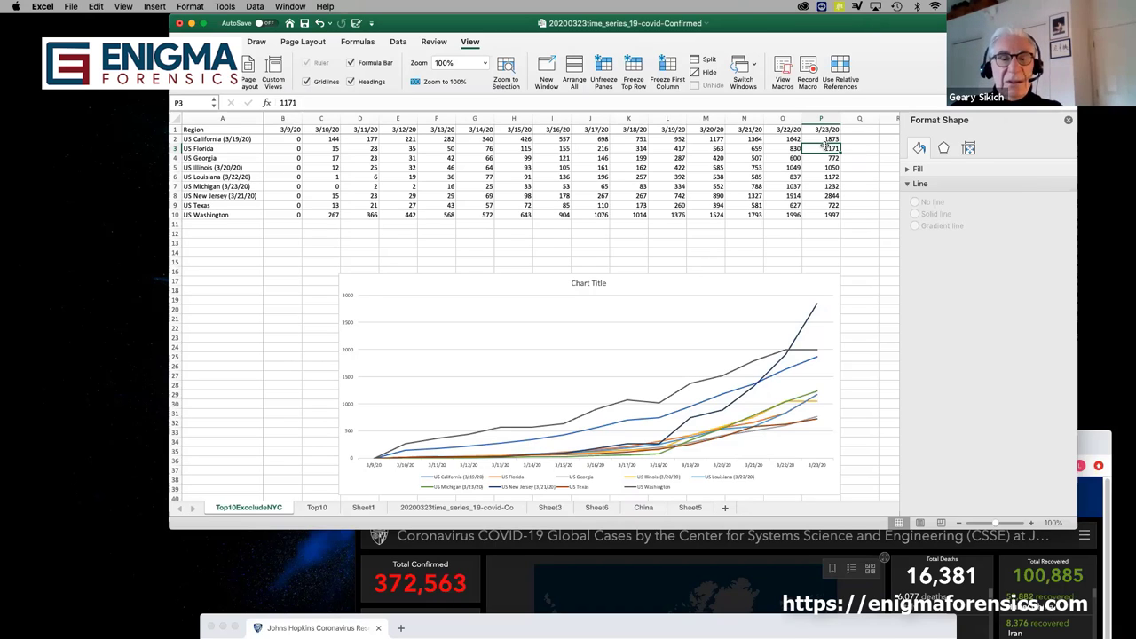
# Switch back to the Johns Hopkins map in Chrome, look through the US county list and filter the dashboard to Cook, Illinois.
pyautogui.click(633, 575)
pyautogui.moveTo(621, 444); pyautogui.dragTo(448, 86)
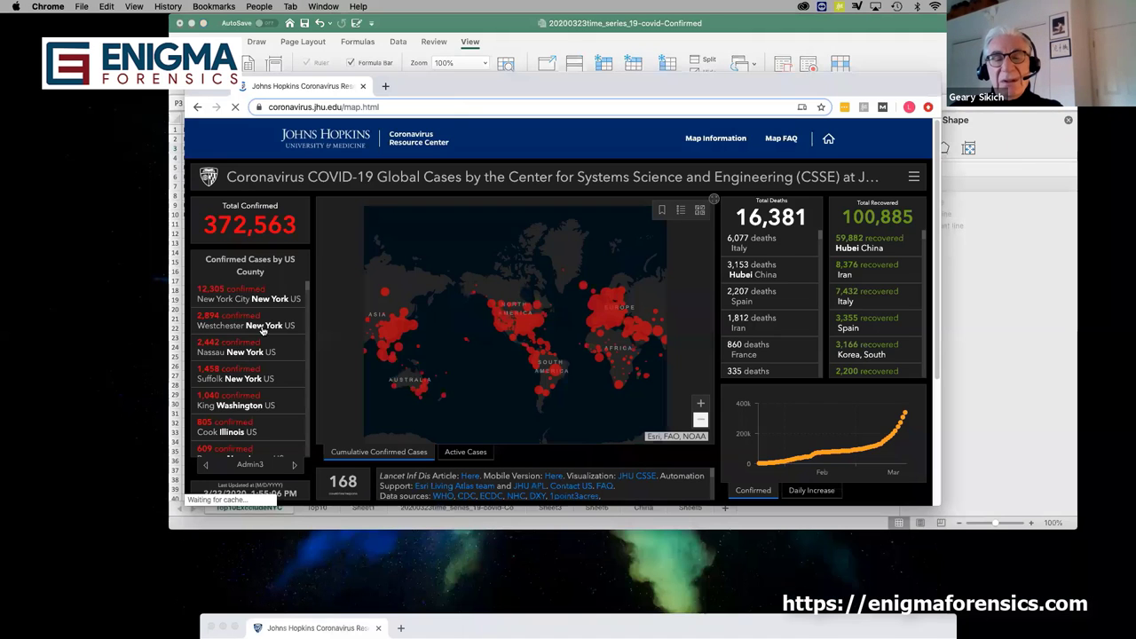
pyautogui.scroll(-15, 306, 321)
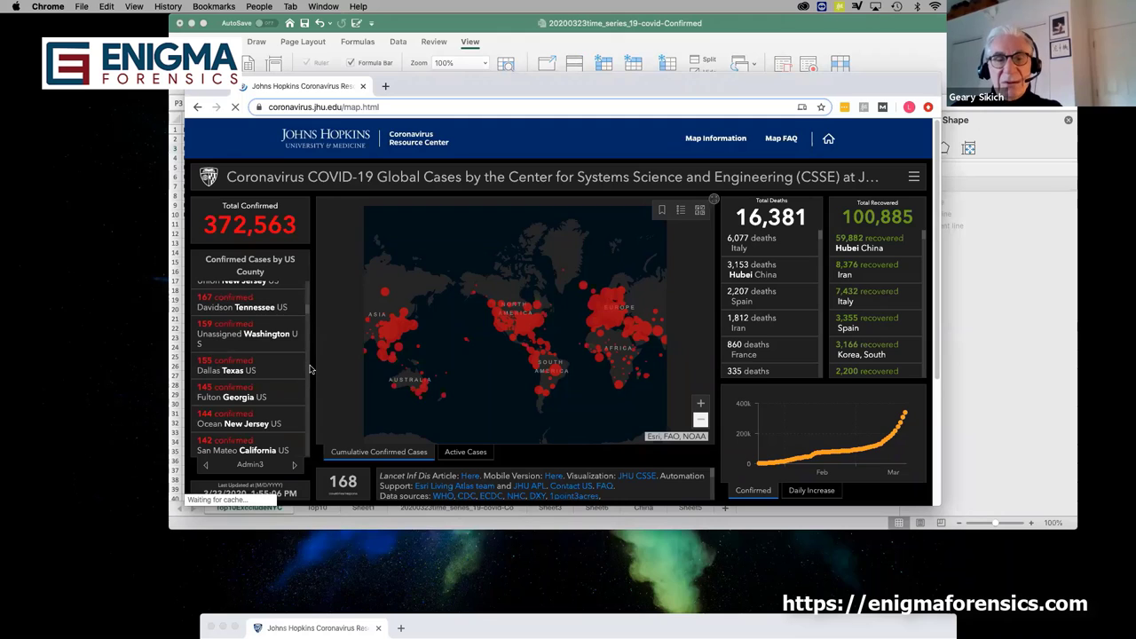
pyautogui.scroll(-5, 308, 319)
pyautogui.scroll(20, 310, 314)
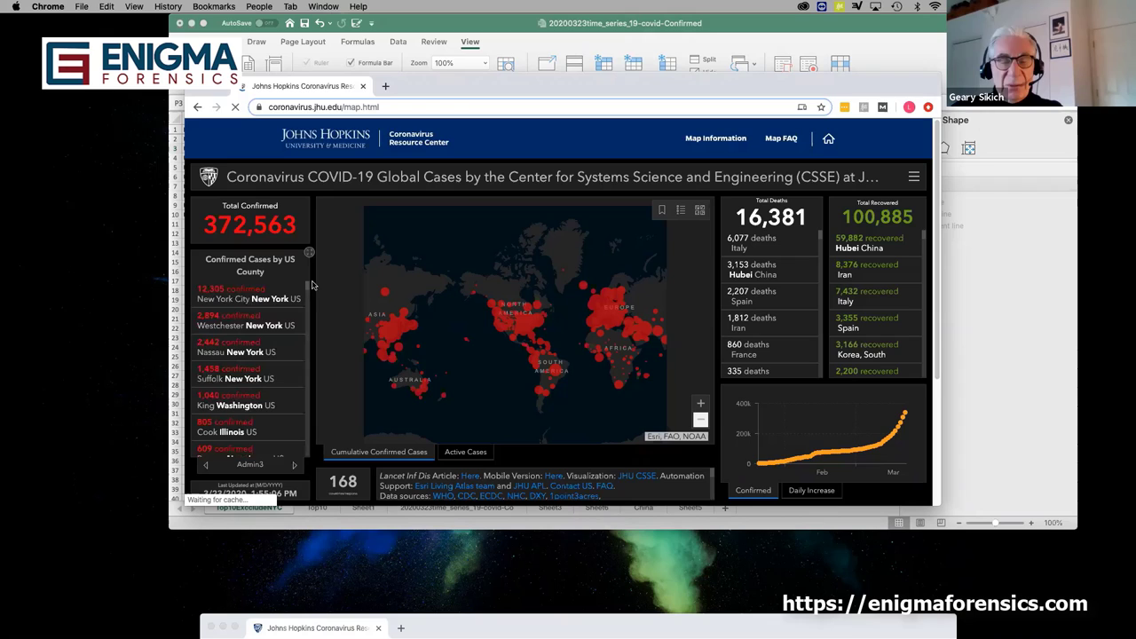
pyautogui.scroll(-1, 274, 427)
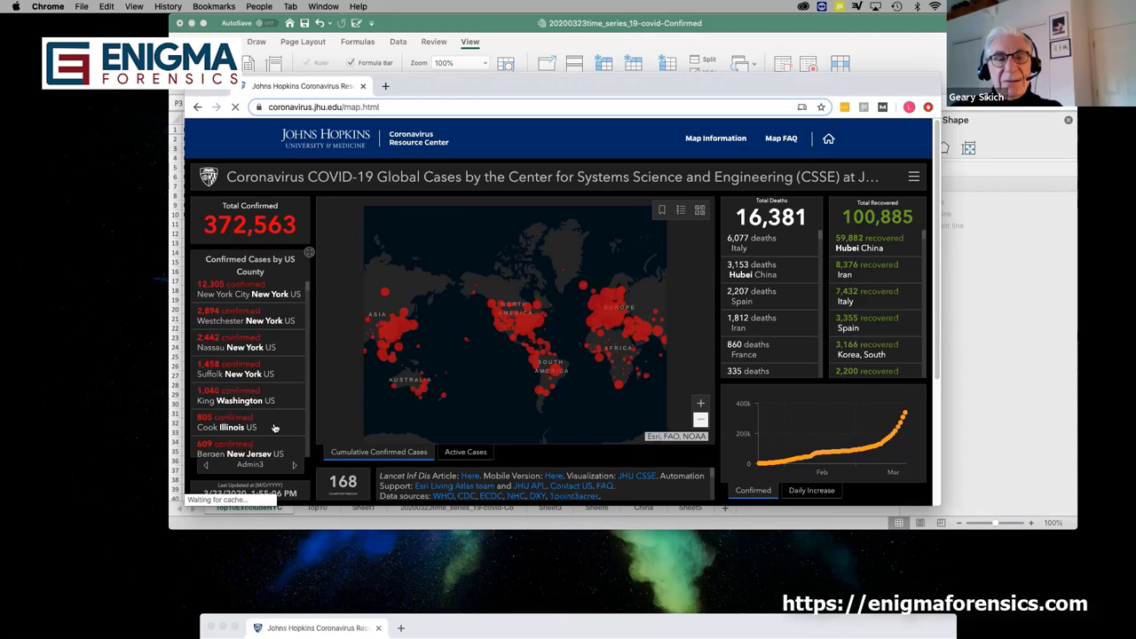
pyautogui.click(274, 428)
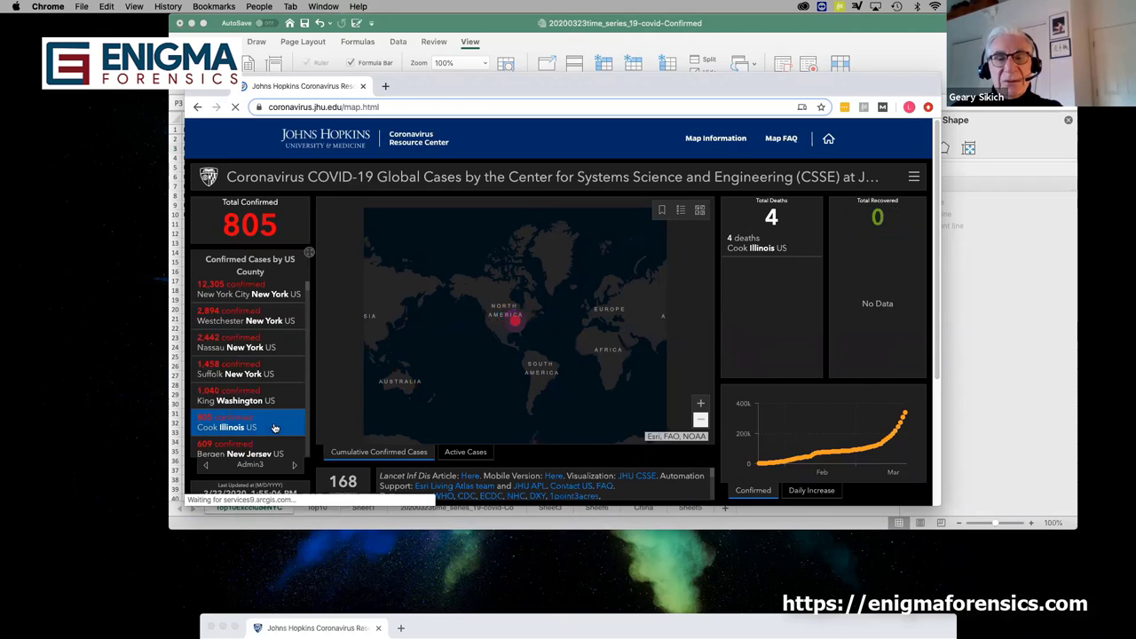